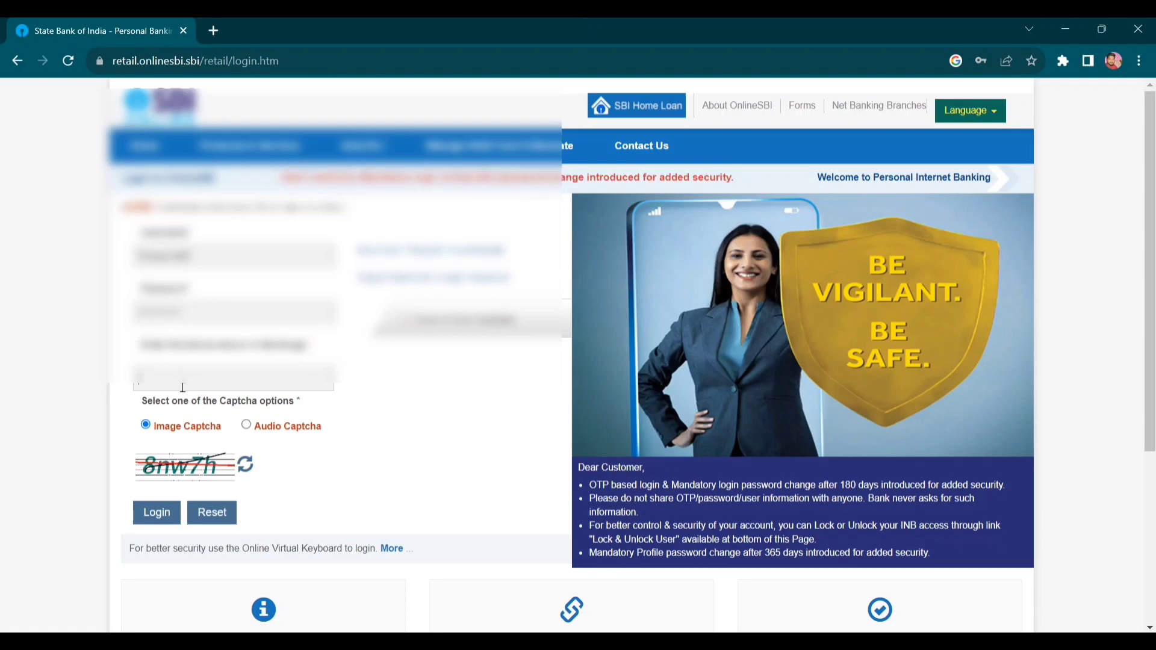
- Enter the image captcha text and submit the personal banking login
{"action": "type", "text": "8nw7h"}
{"action": "left_click", "coordinate": [167, 519]}
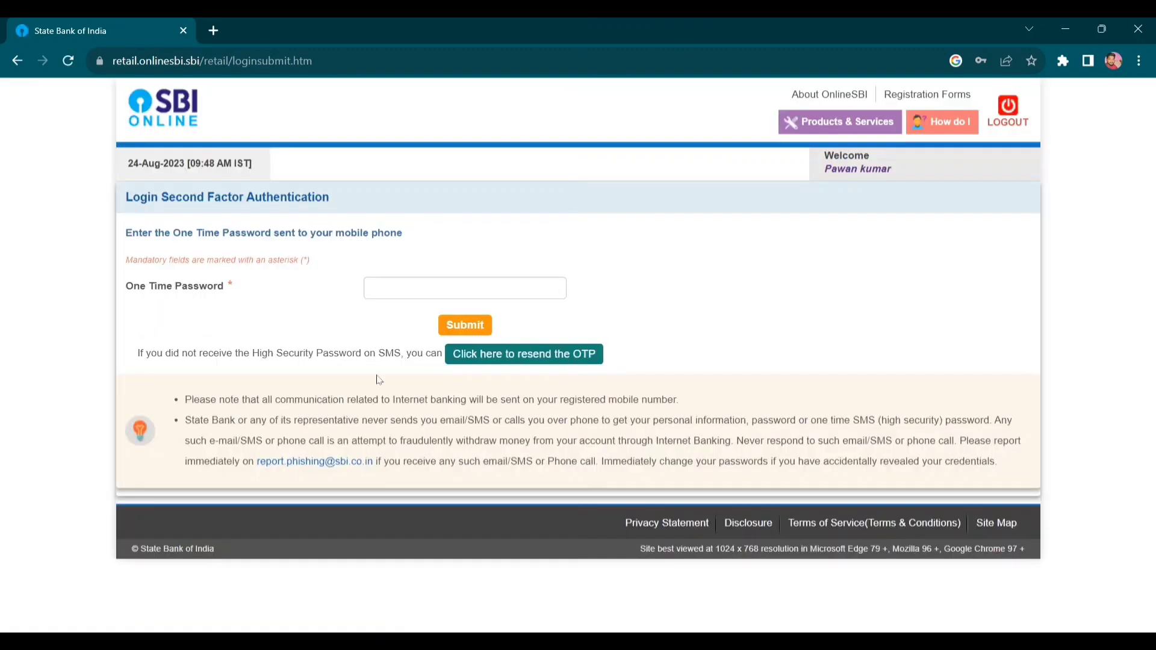
- Enter the SMS one-time password and submit it to reach Account Summary
{"action": "left_click", "coordinate": [418, 288]}
{"action": "left_click", "coordinate": [469, 328]}
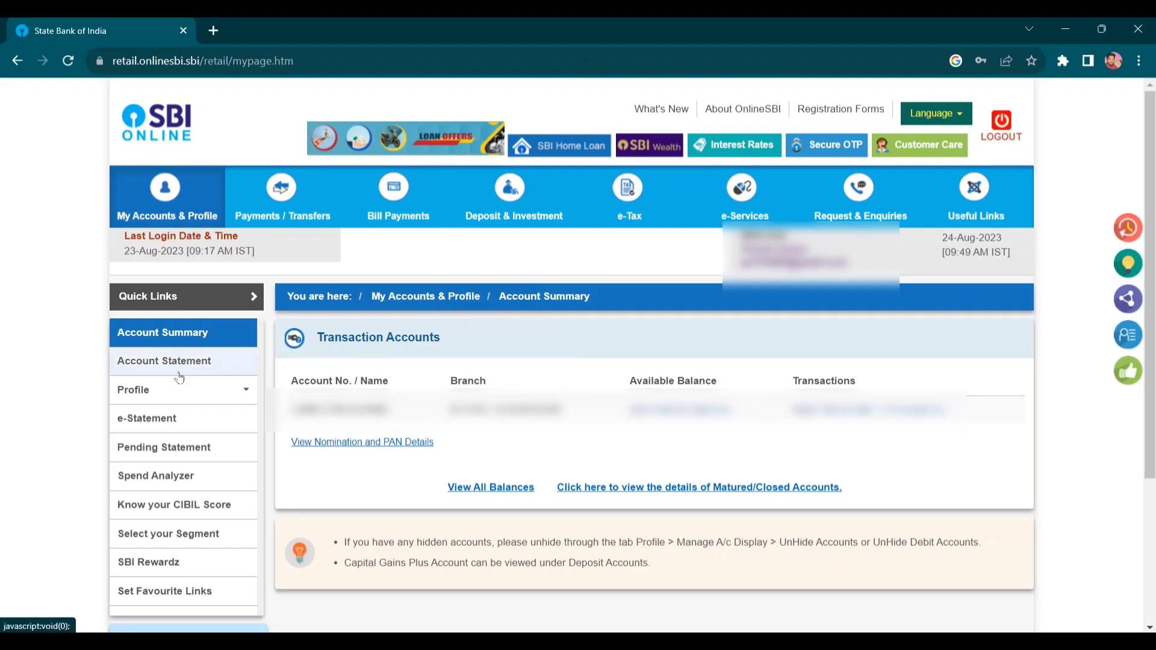
{"action": "mouse_move", "coordinate": [178, 400]}
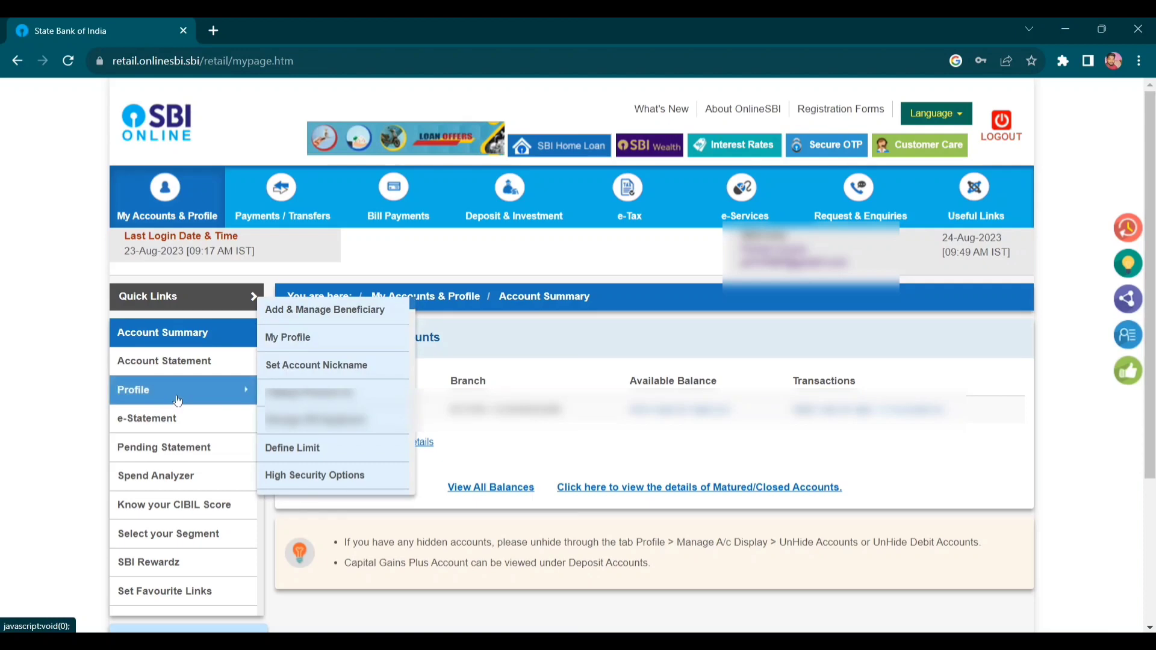
- Go to Profile > My Profile and submit the profile password
{"action": "left_click", "coordinate": [177, 400]}
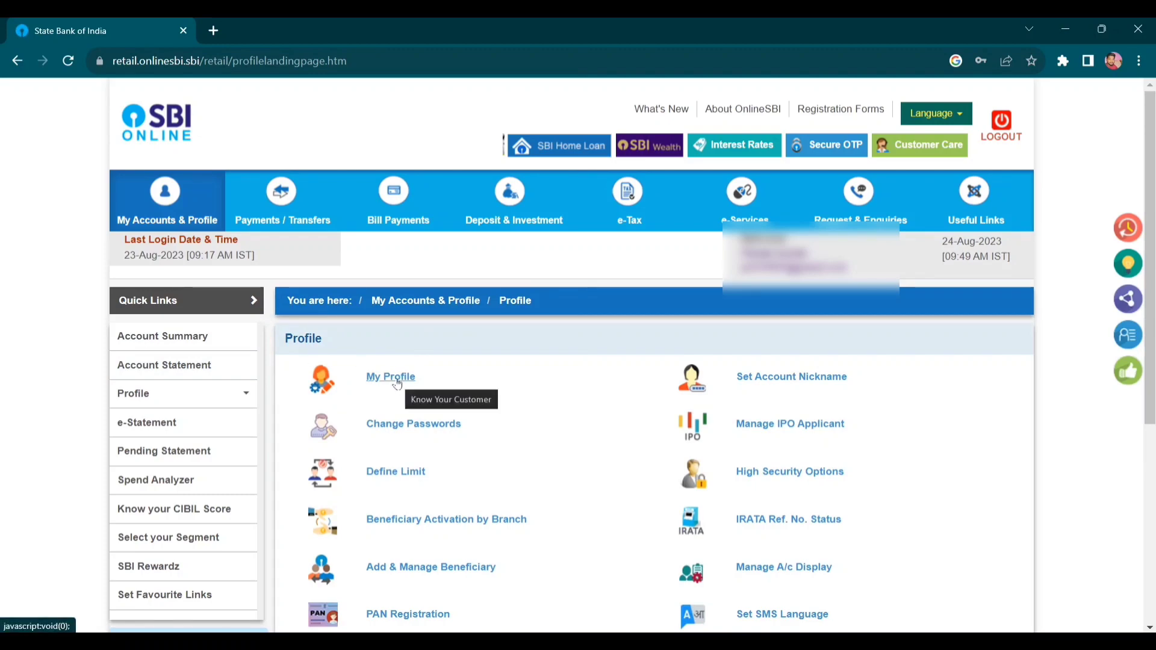
{"action": "left_click", "coordinate": [399, 384]}
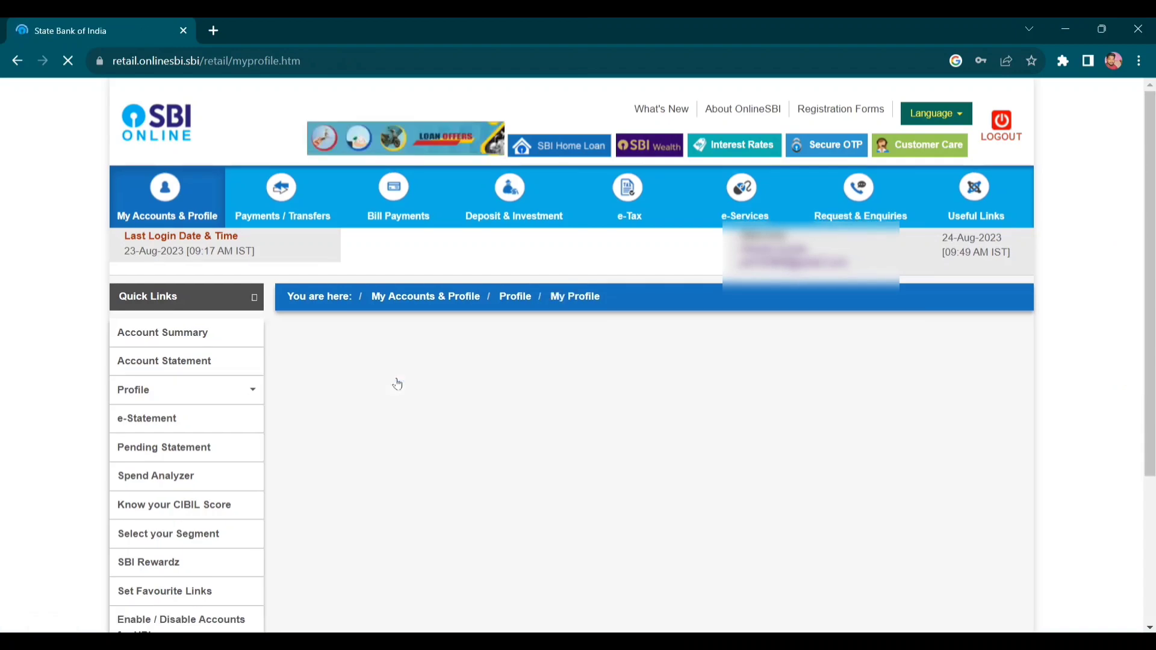
{"action": "left_click", "coordinate": [498, 432]}
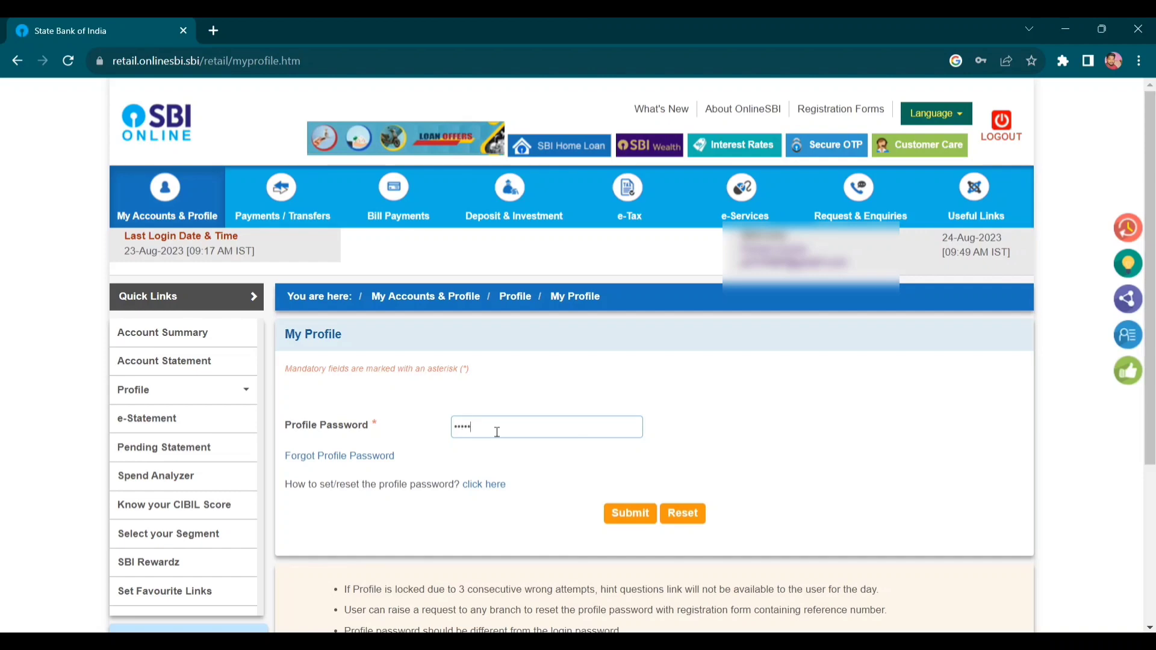
{"action": "type", "text": "•••"}
{"action": "left_click", "coordinate": [631, 513]}
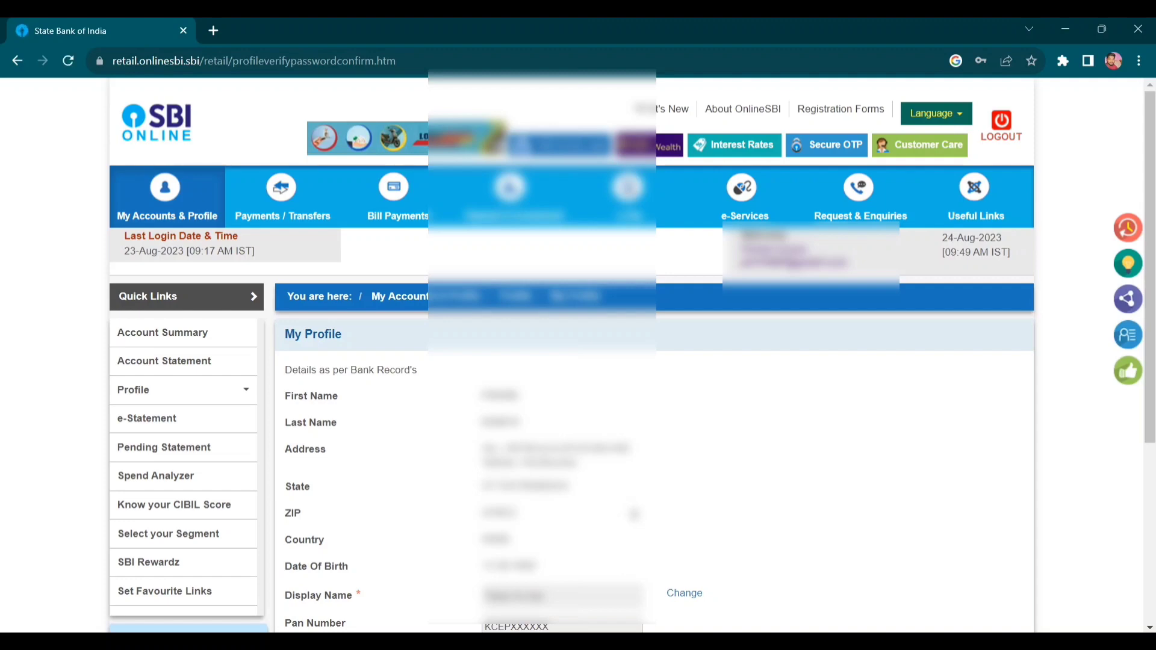
- Scroll down the profile page and choose 'Change Mobile Number-Domestic only (Through ATM)'
{"action": "scroll", "coordinate": [631, 357], "scroll_direction": "down", "scroll_amount": 4}
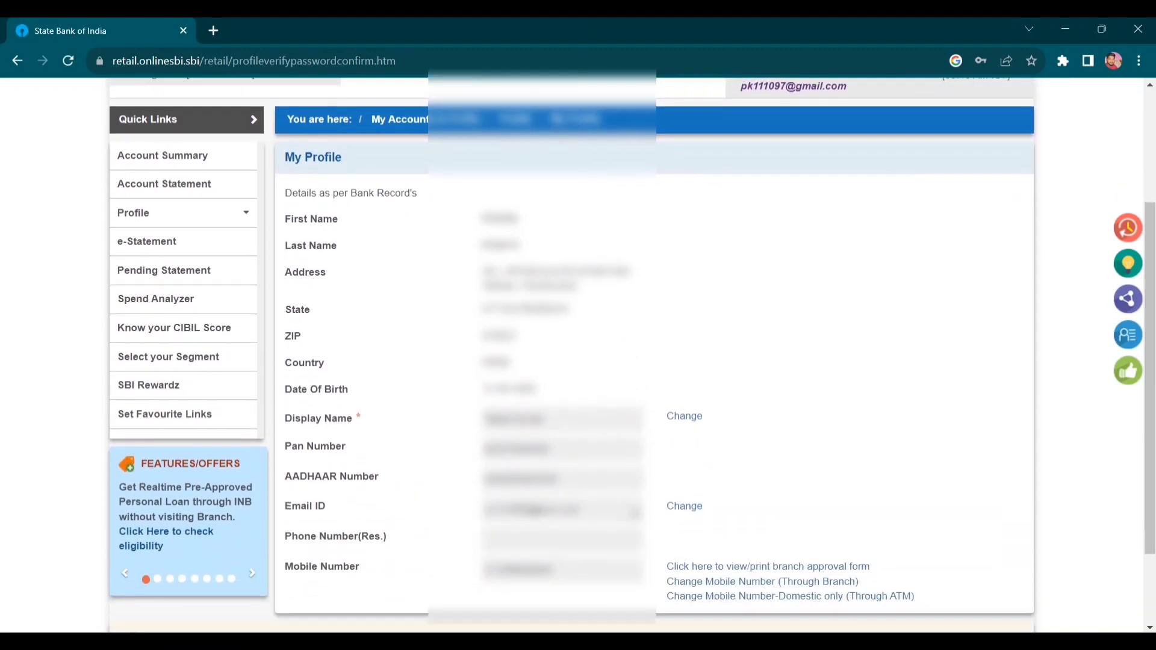
{"action": "scroll", "coordinate": [578, 352], "scroll_direction": "down", "scroll_amount": 1}
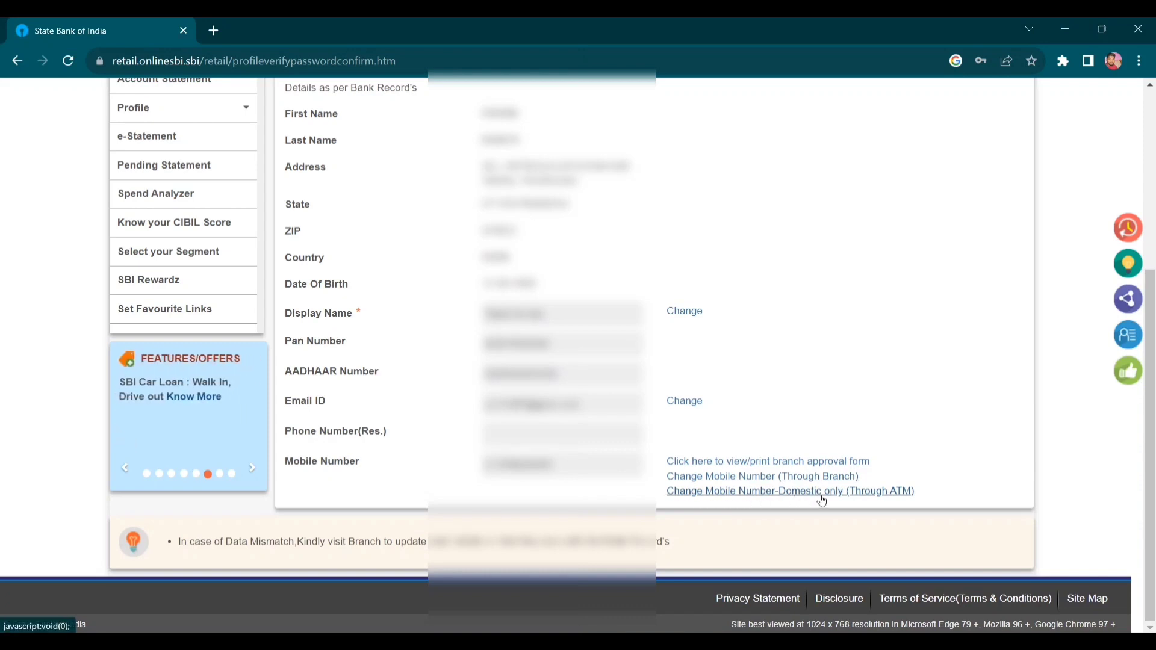
{"action": "left_click", "coordinate": [785, 492]}
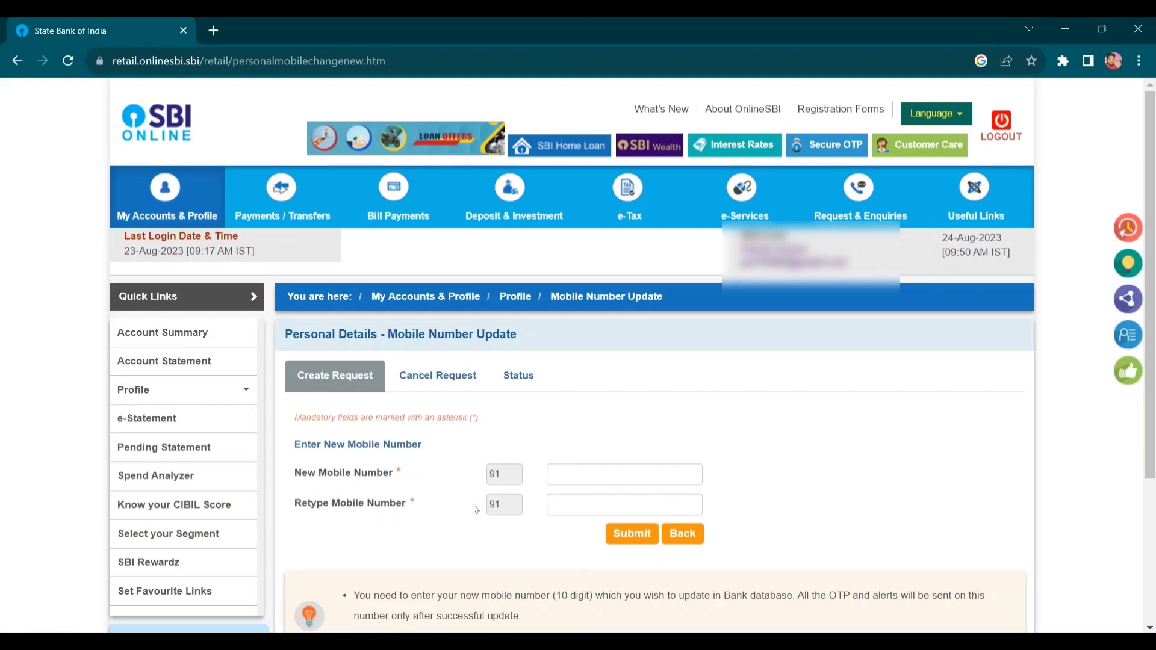
- Enter the new mobile number in both fields, submit, and accept the confirmation
{"action": "left_click", "coordinate": [596, 475]}
{"action": "type", "text": "9876"}
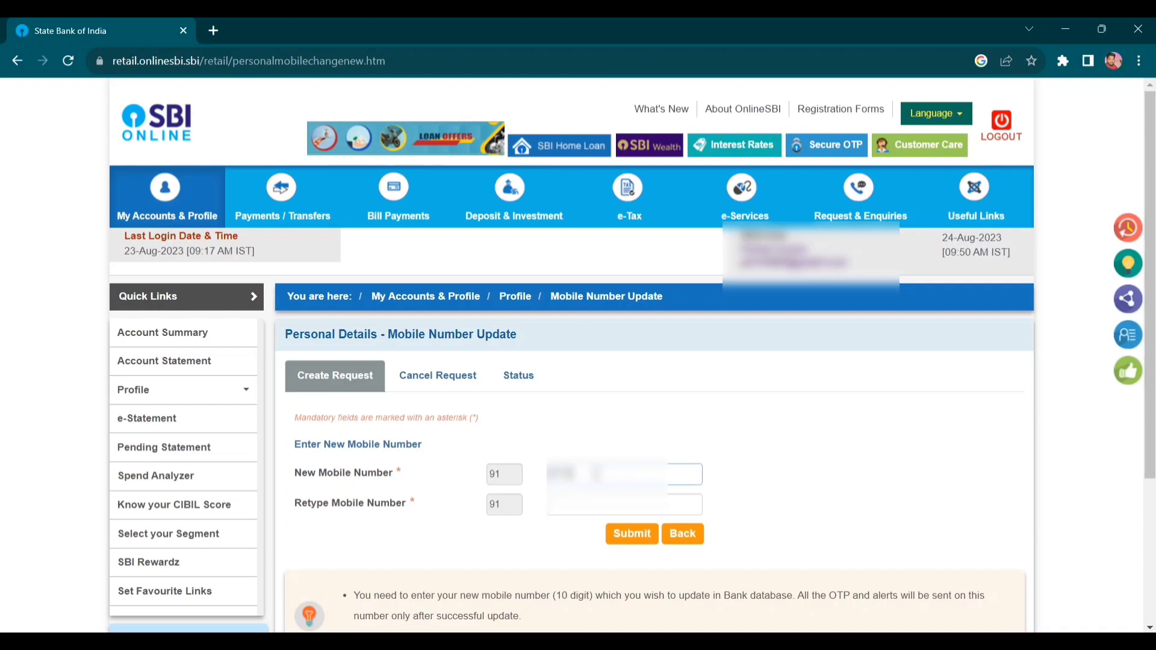
{"action": "type", "text": "543"}
{"action": "left_click", "coordinate": [589, 500]}
{"action": "type", "text": "987654"}
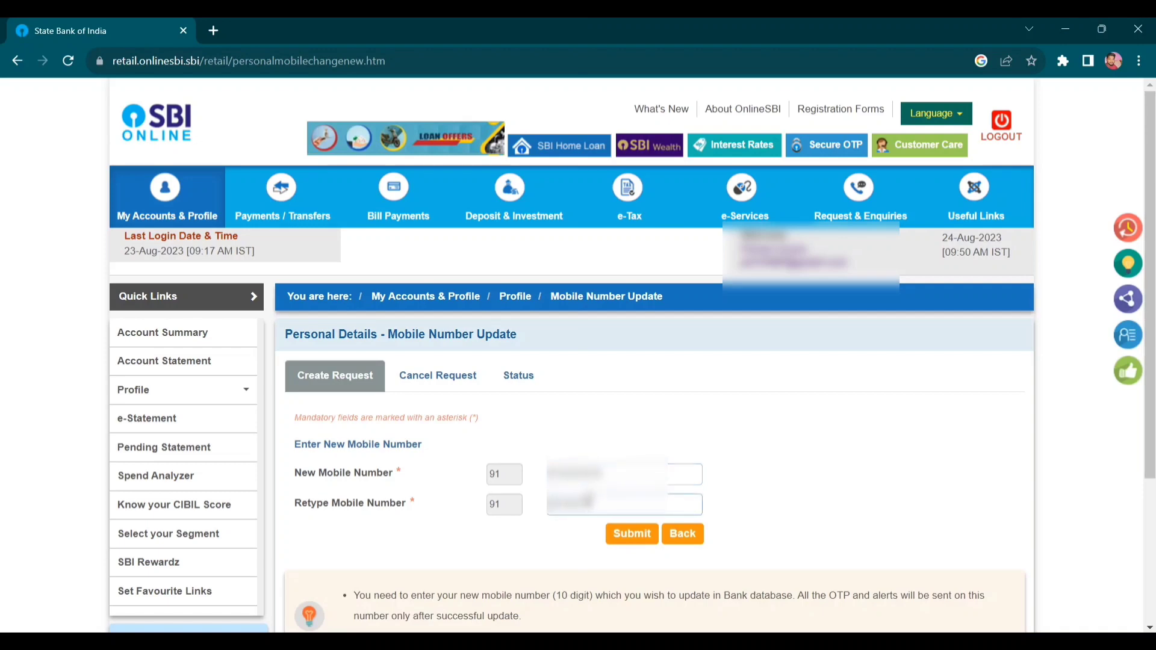
{"action": "type", "text": "3210"}
{"action": "left_click", "coordinate": [637, 540]}
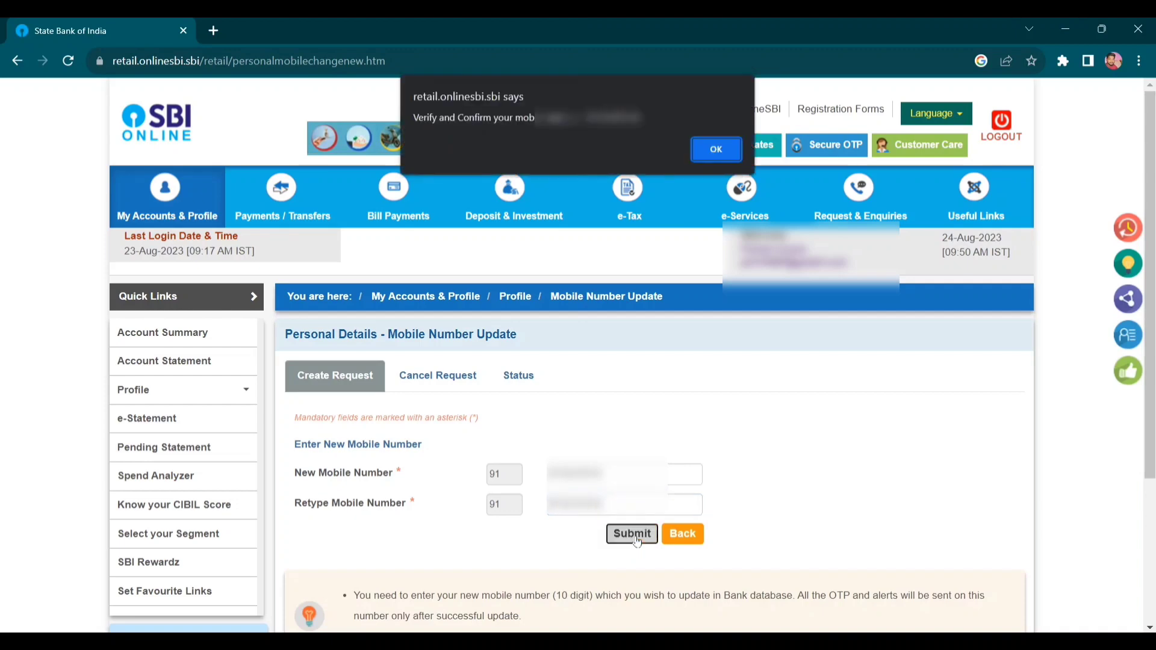
{"action": "left_click", "coordinate": [715, 151]}
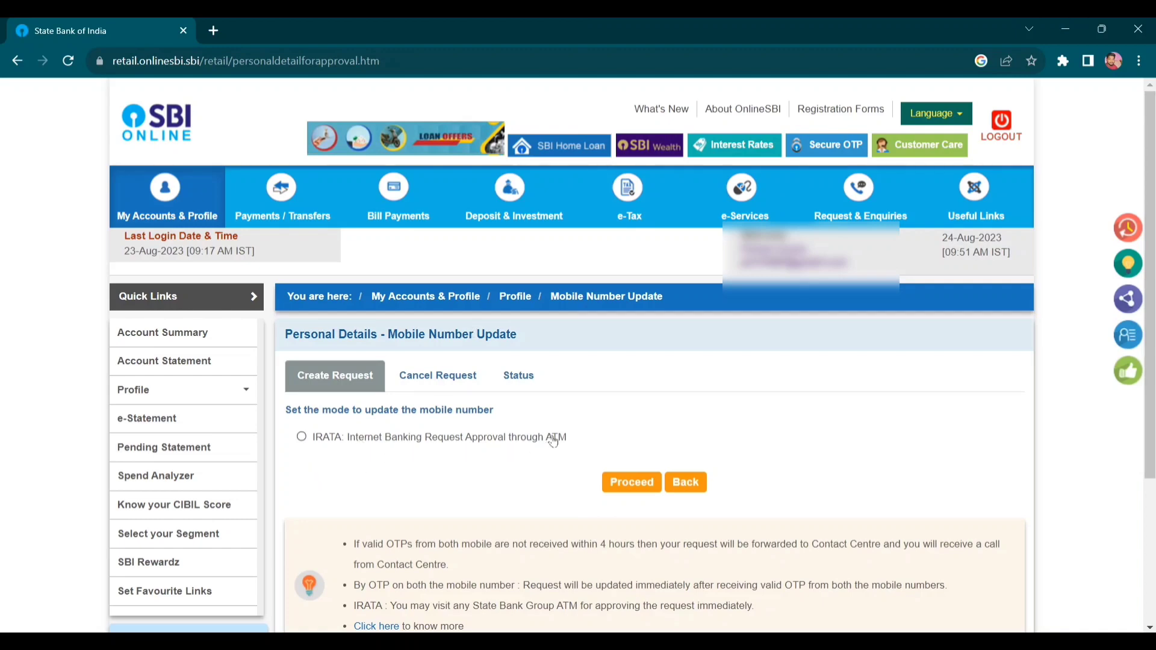
- Choose IRATA approval through ATM, then select the debit card's account and proceed
{"action": "left_click", "coordinate": [302, 439]}
{"action": "left_click", "coordinate": [636, 485]}
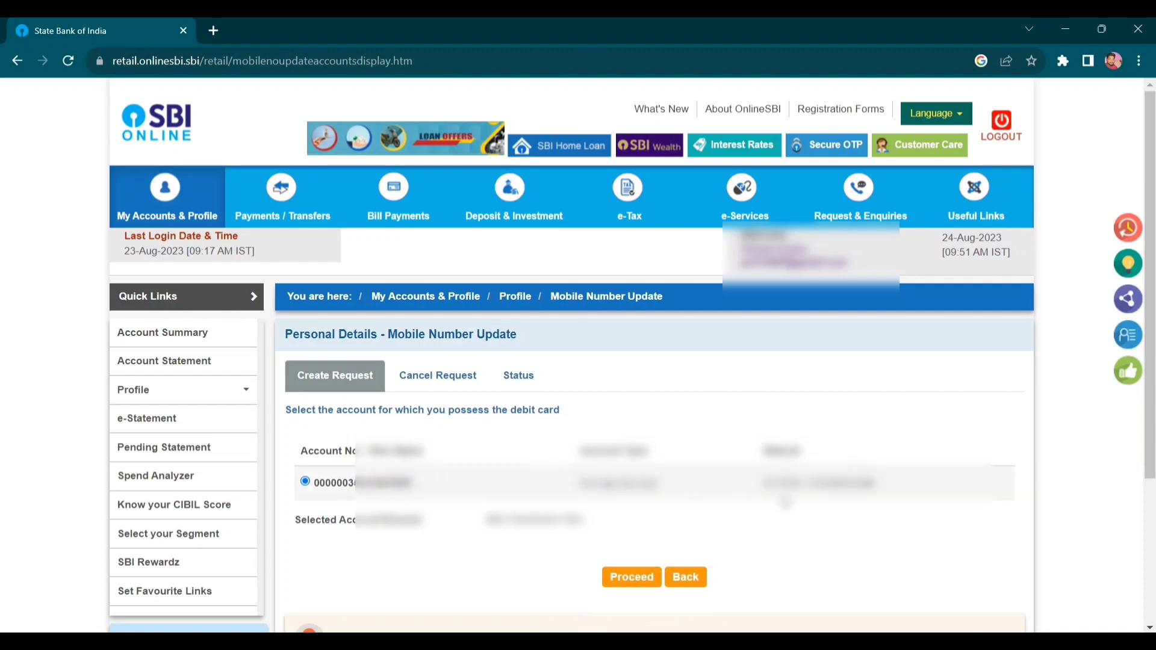
{"action": "left_click", "coordinate": [308, 488]}
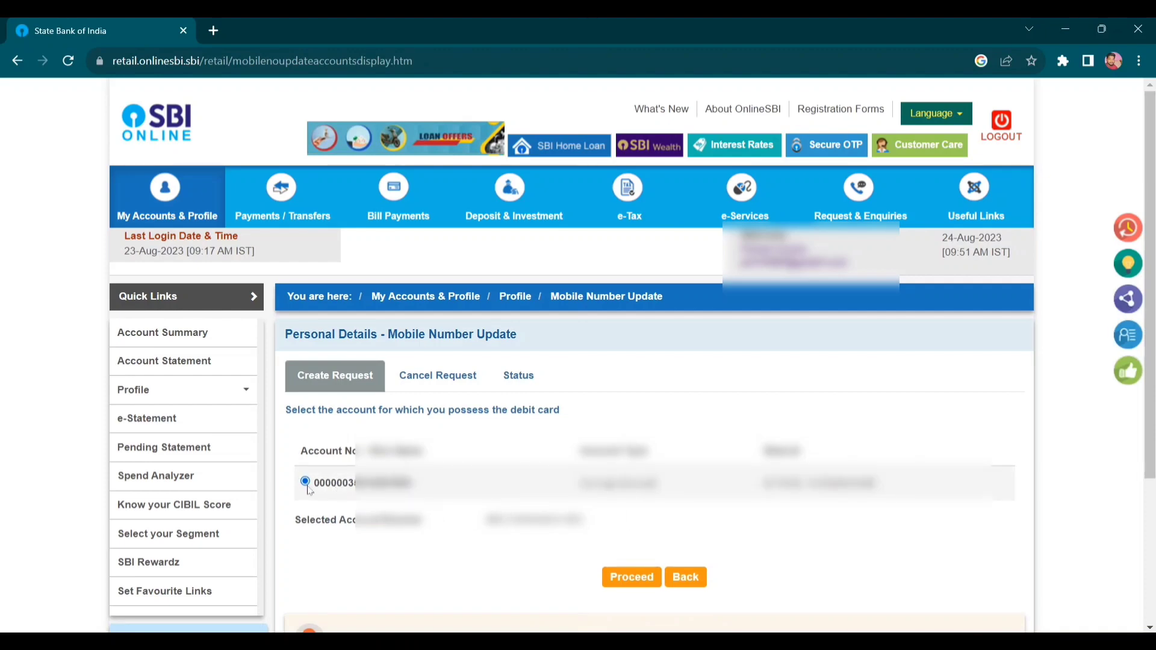
{"action": "left_click", "coordinate": [632, 578]}
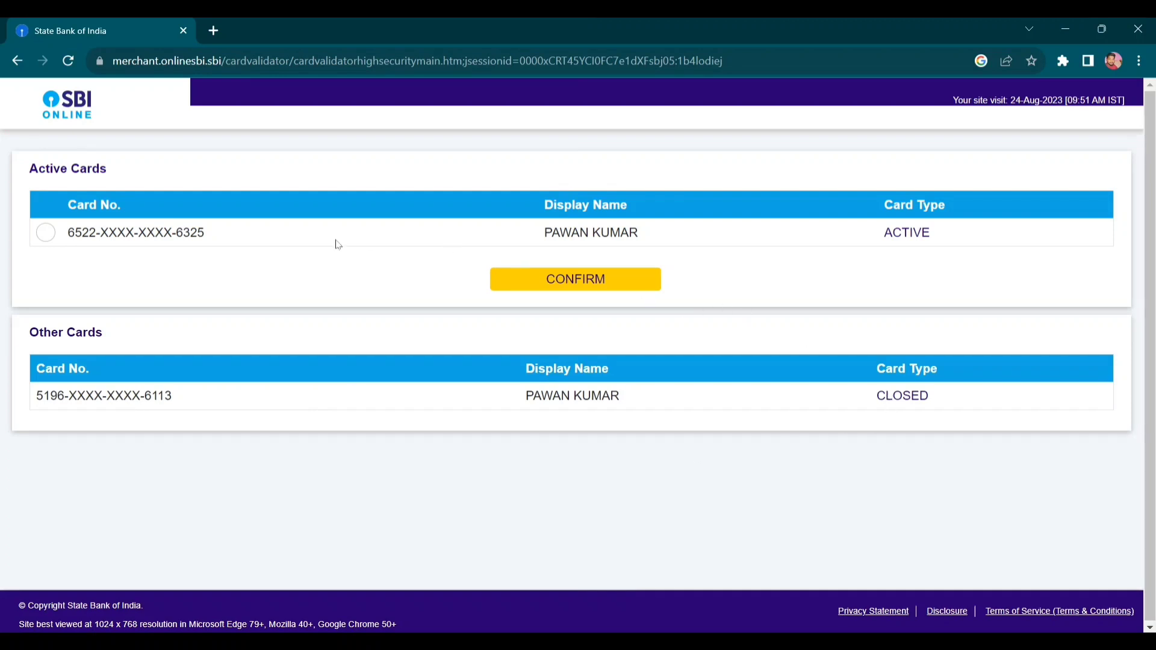
- Confirm the active debit card, enter holder name, expiry, PIN and captcha, then proceed
{"action": "left_click", "coordinate": [45, 235]}
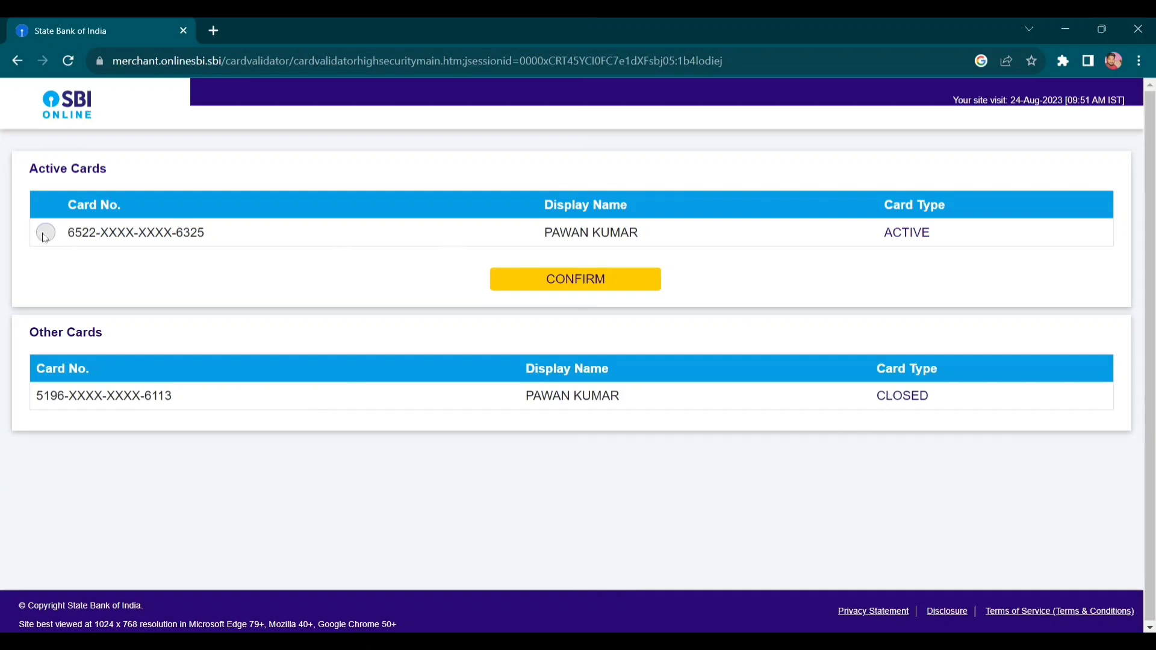
{"action": "left_click", "coordinate": [595, 285]}
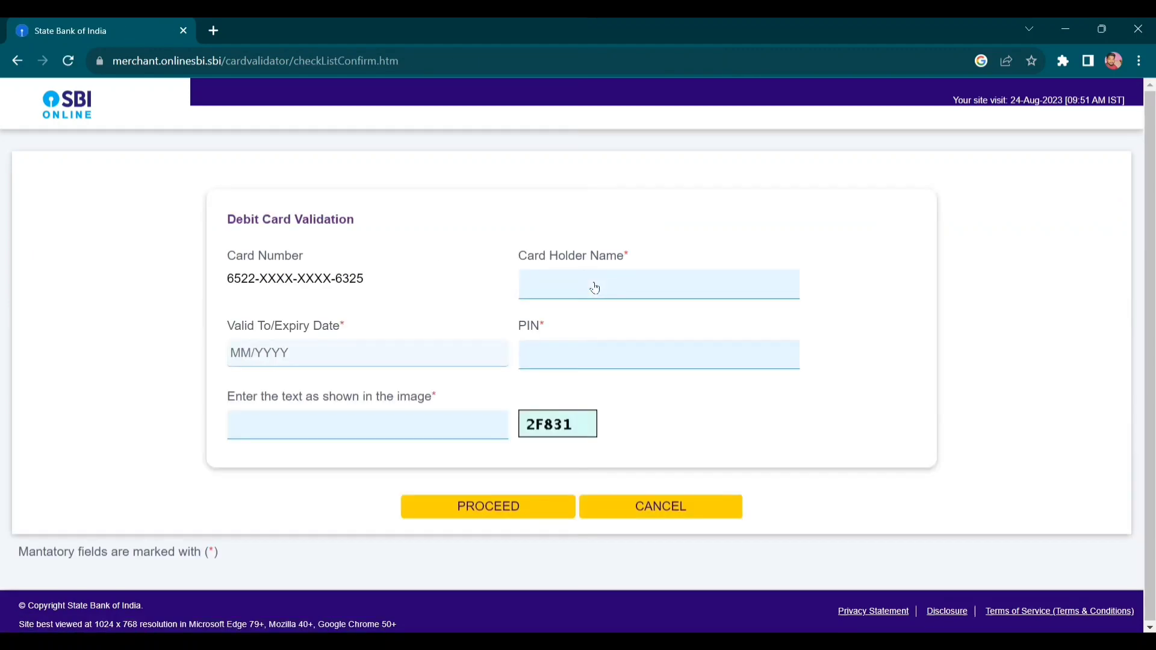
{"action": "left_click", "coordinate": [572, 279]}
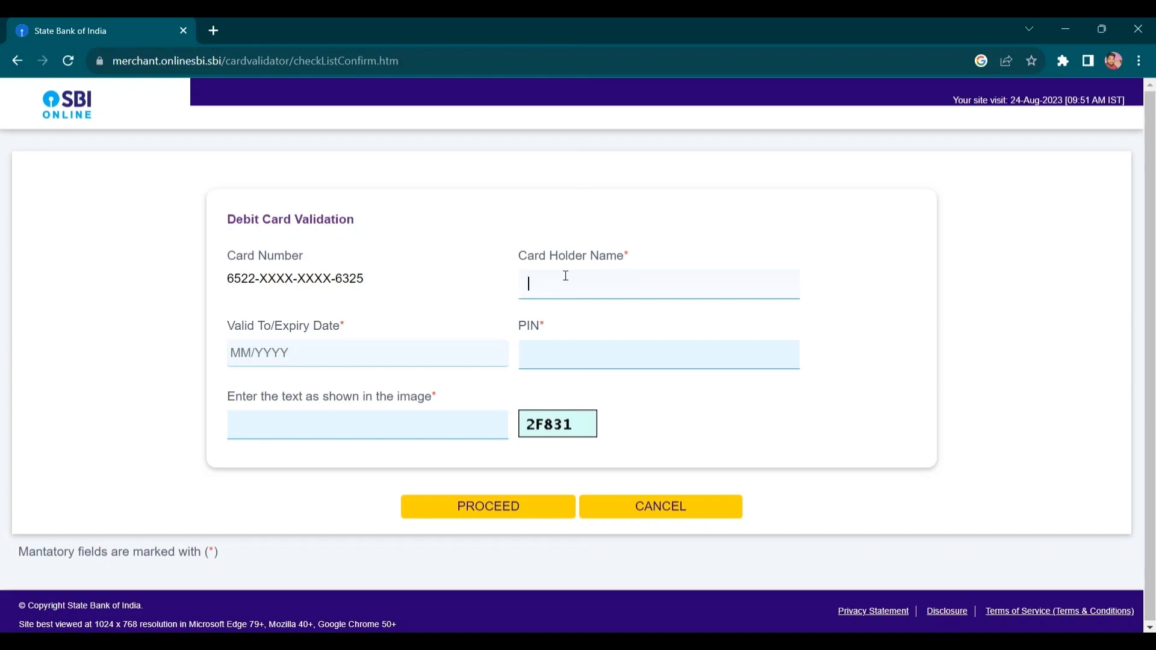
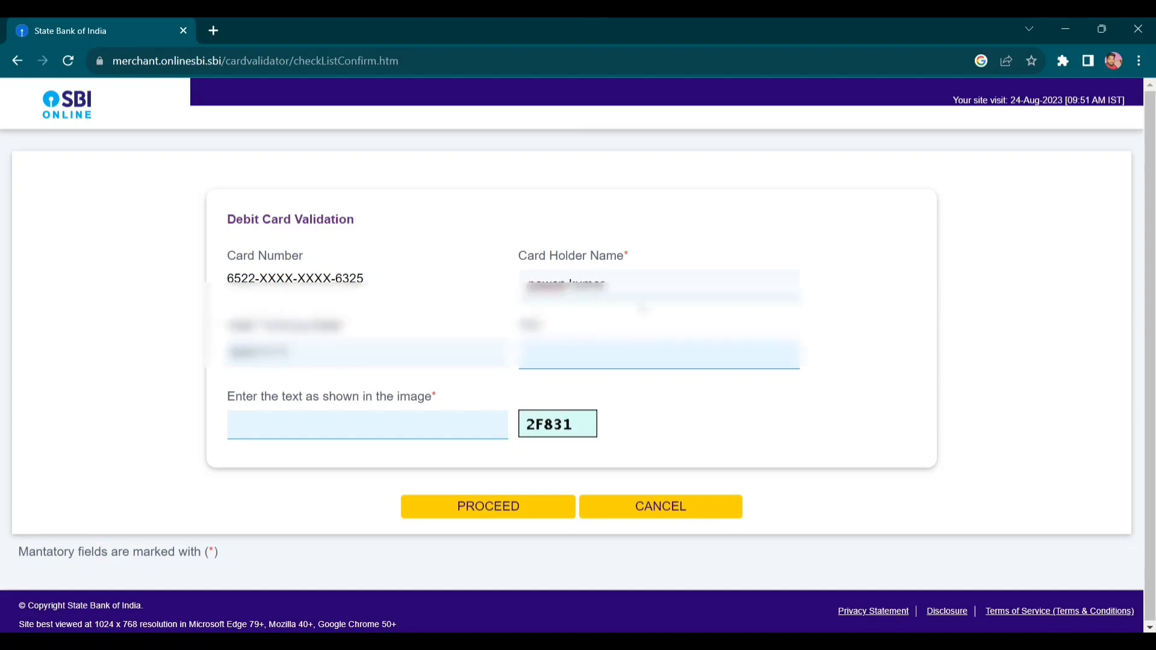
{"action": "left_click", "coordinate": [268, 352]}
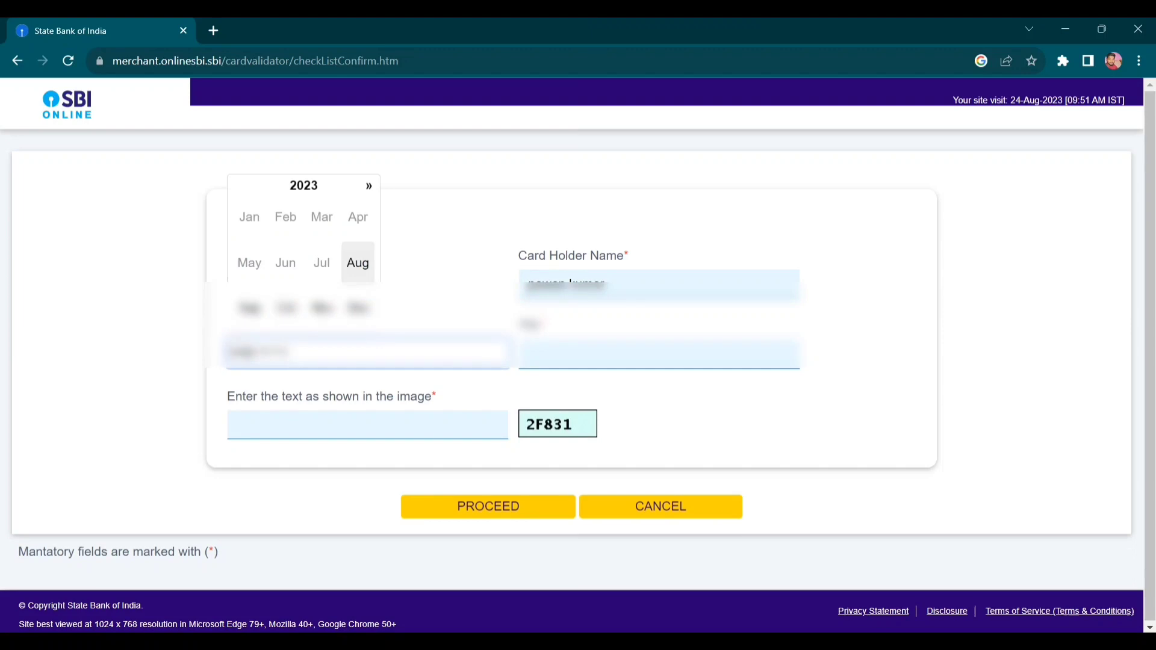
{"action": "left_click", "coordinate": [361, 309]}
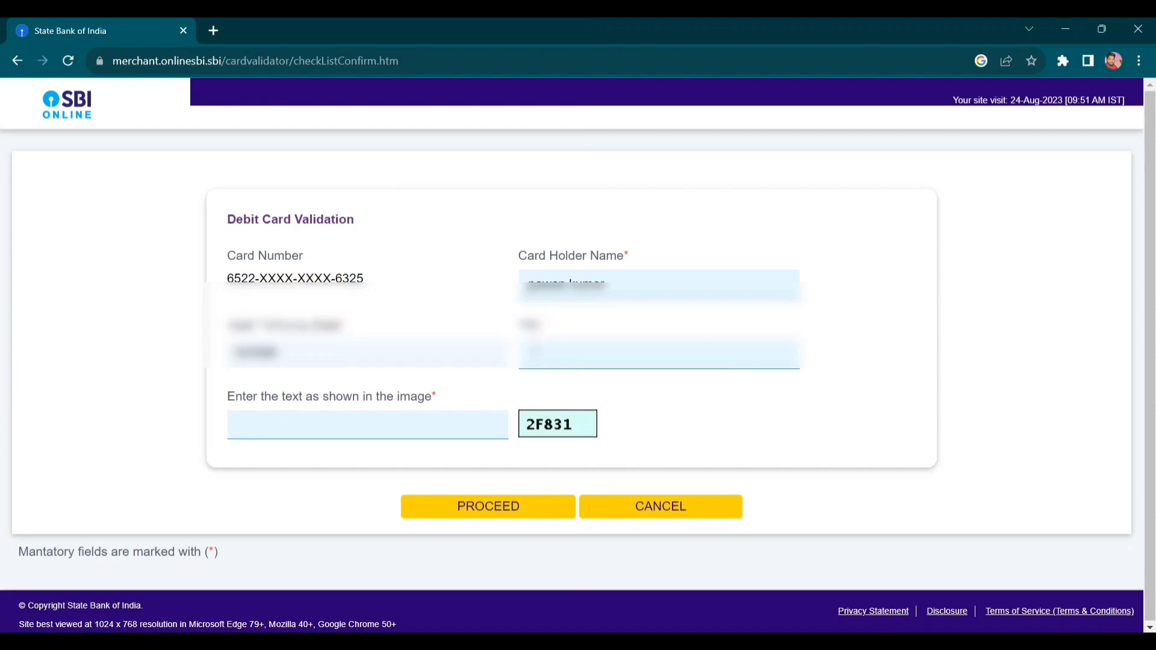
{"action": "type", "text": "2"}
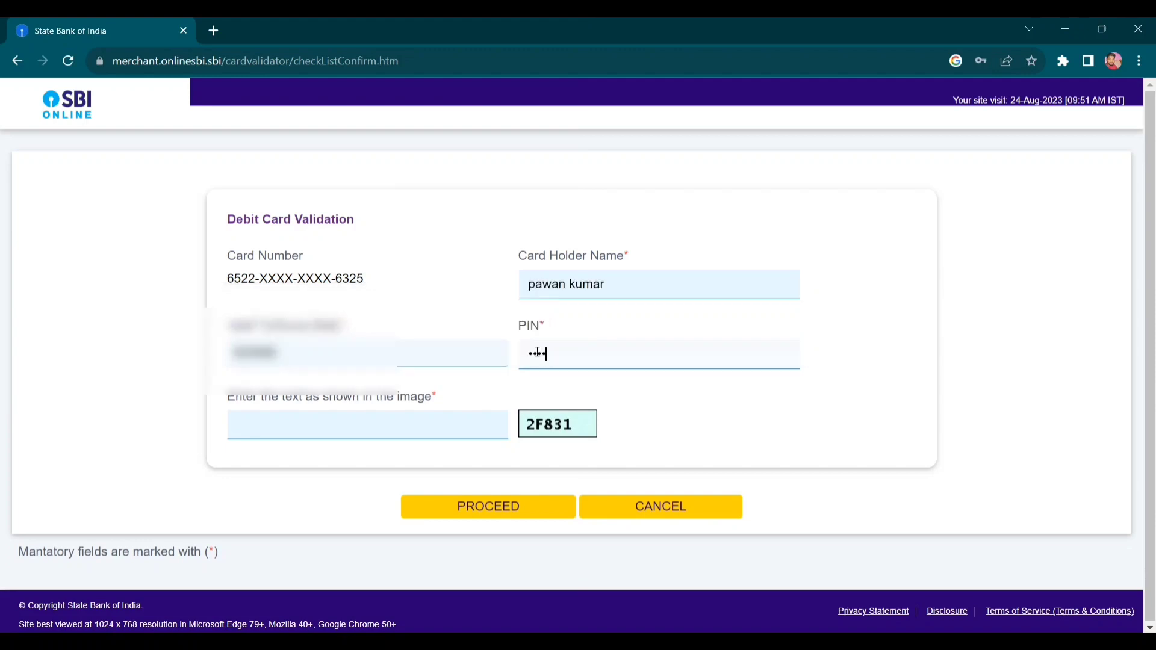
{"action": "left_click", "coordinate": [424, 425]}
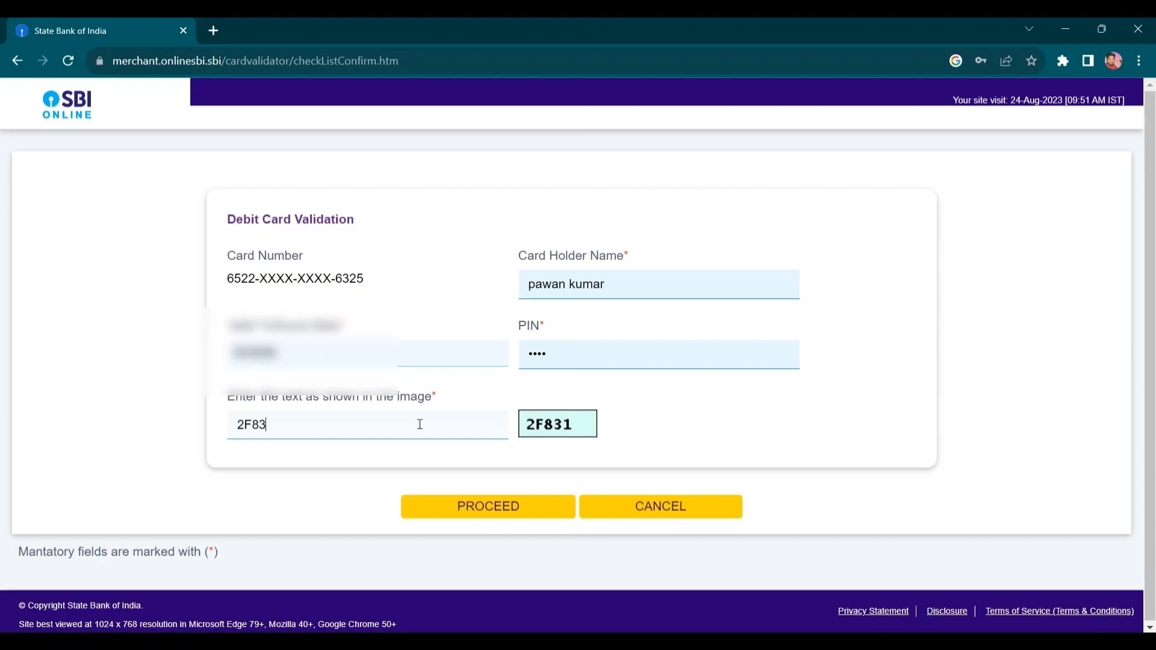
{"action": "left_click", "coordinate": [497, 515]}
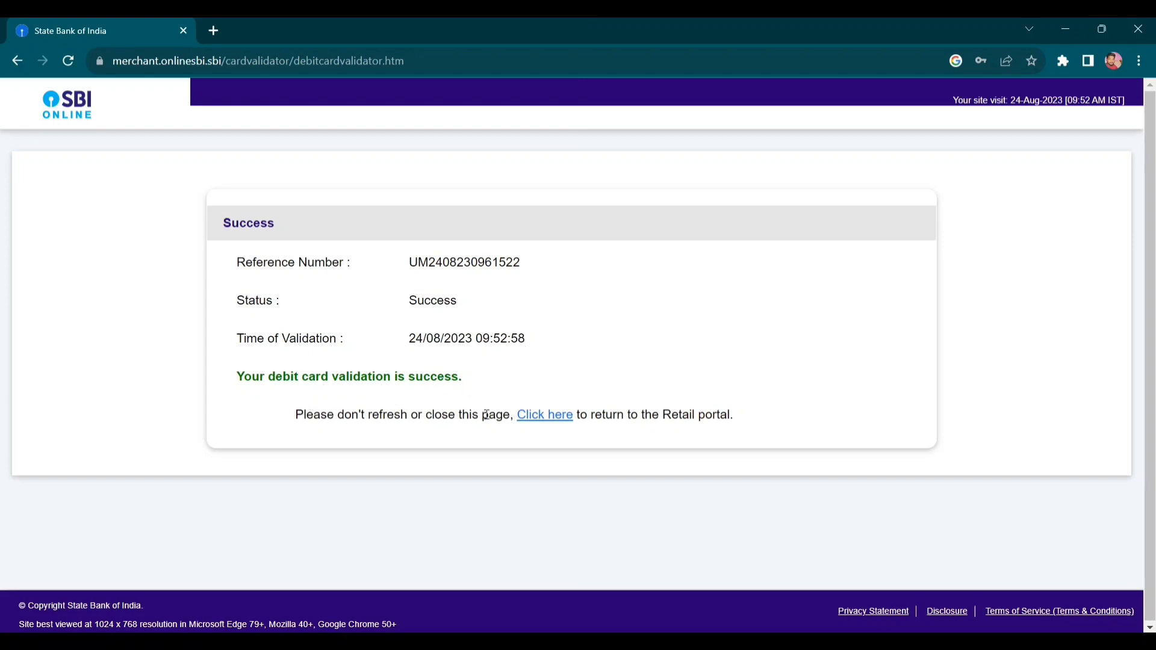
- Use the 'Click here' link to return to the Retail portal
{"action": "left_click", "coordinate": [554, 421]}
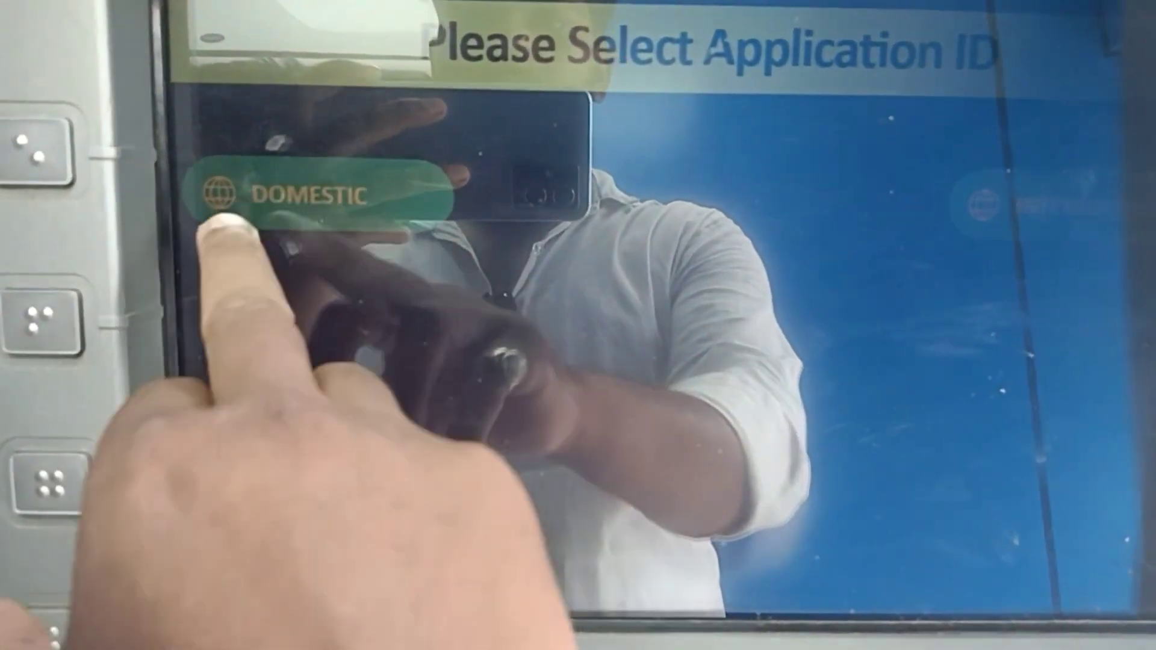
- Select DOMESTIC as the application ID on the ATM screen
{"action": "left_click", "coordinate": [224, 224]}
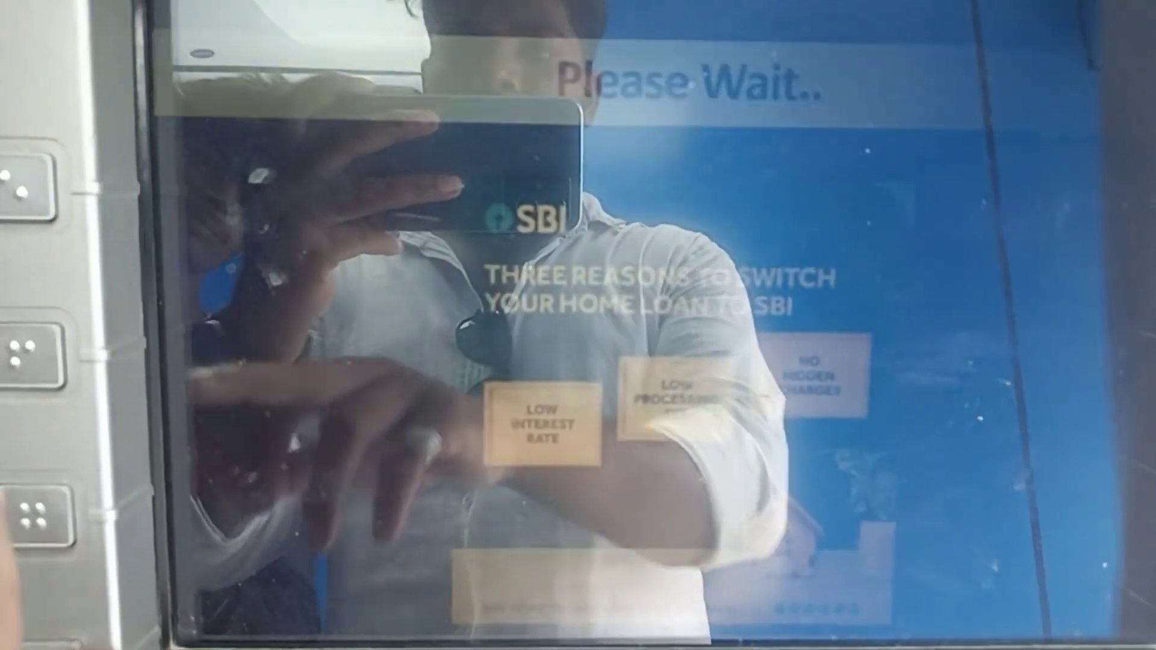